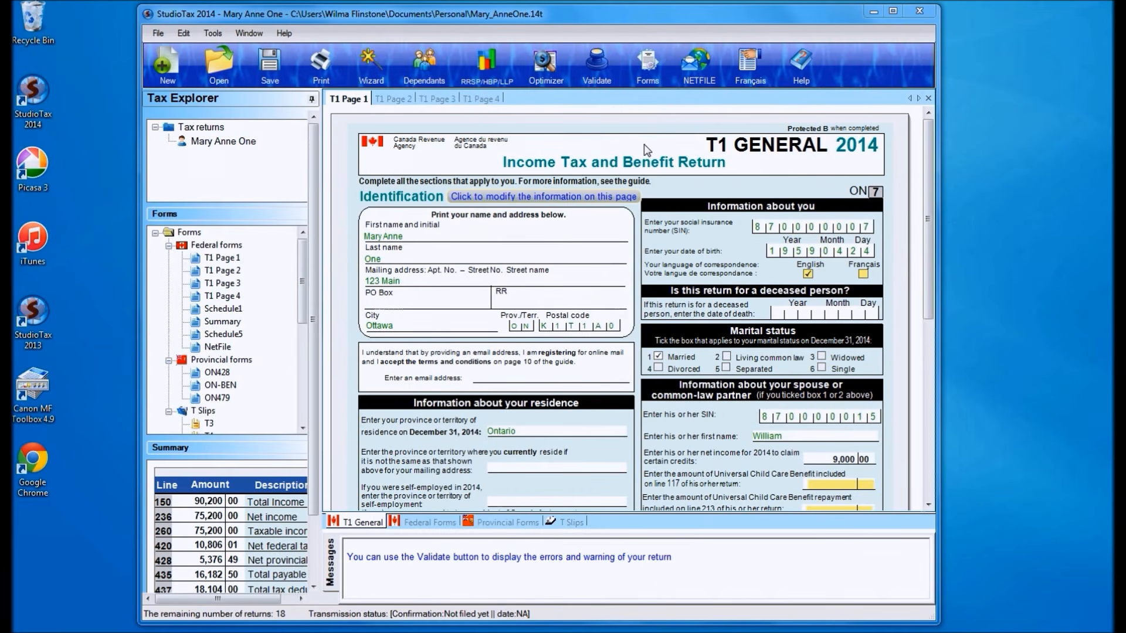
- Validate the tax return and start its NETFILE submission, generating the Netfile and using StudioTax to transmit it to CRA
left_click(597, 65)
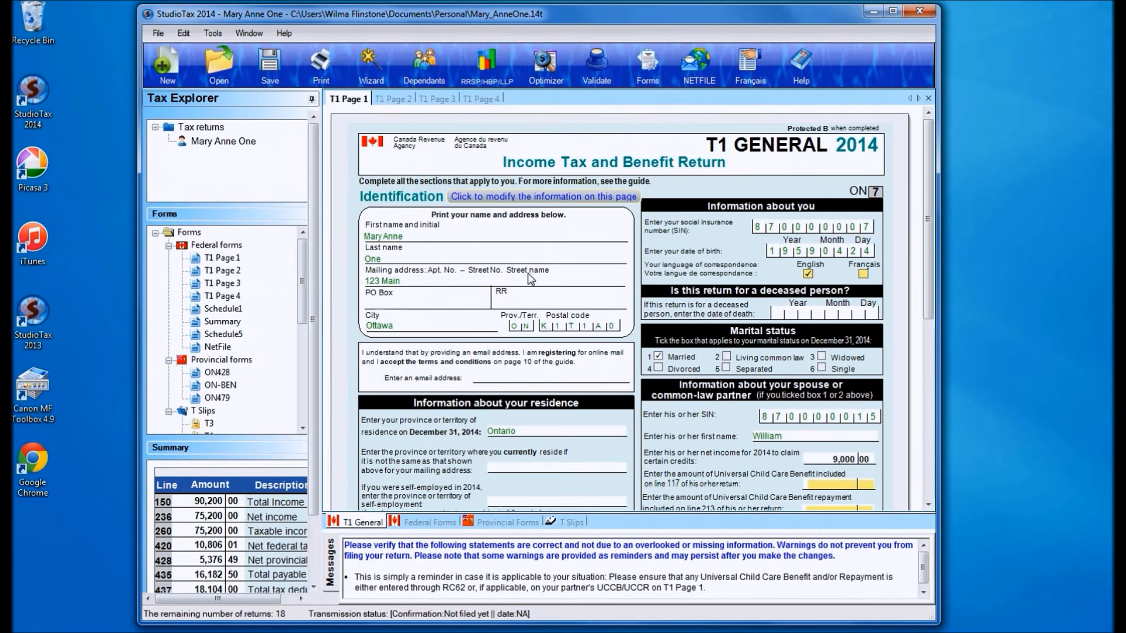
left_click(701, 70)
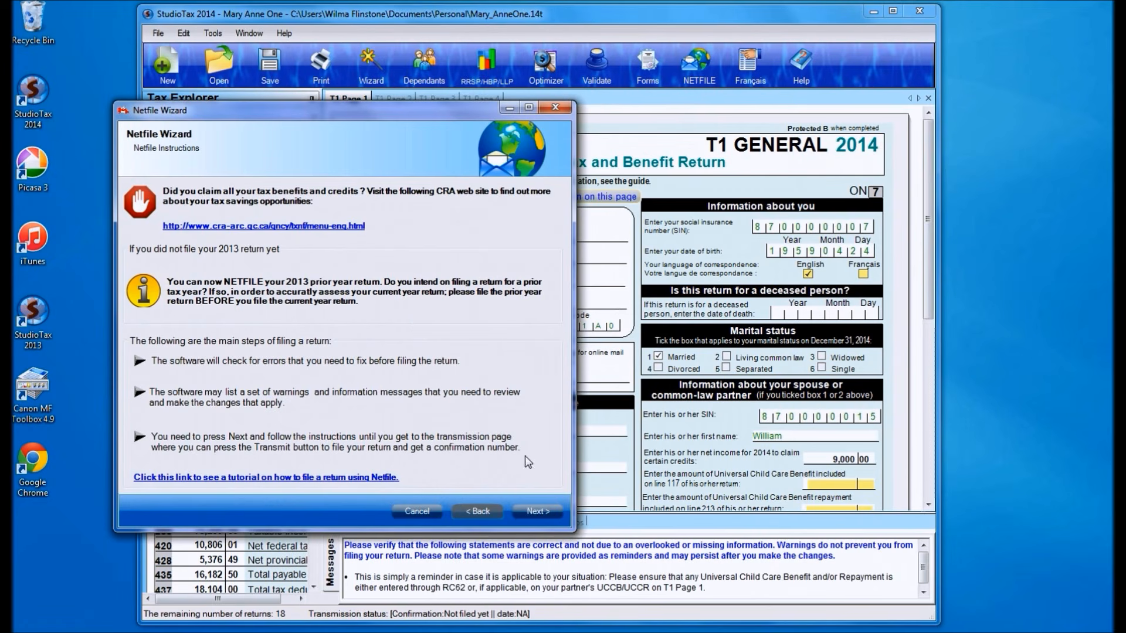
left_click(537, 513)
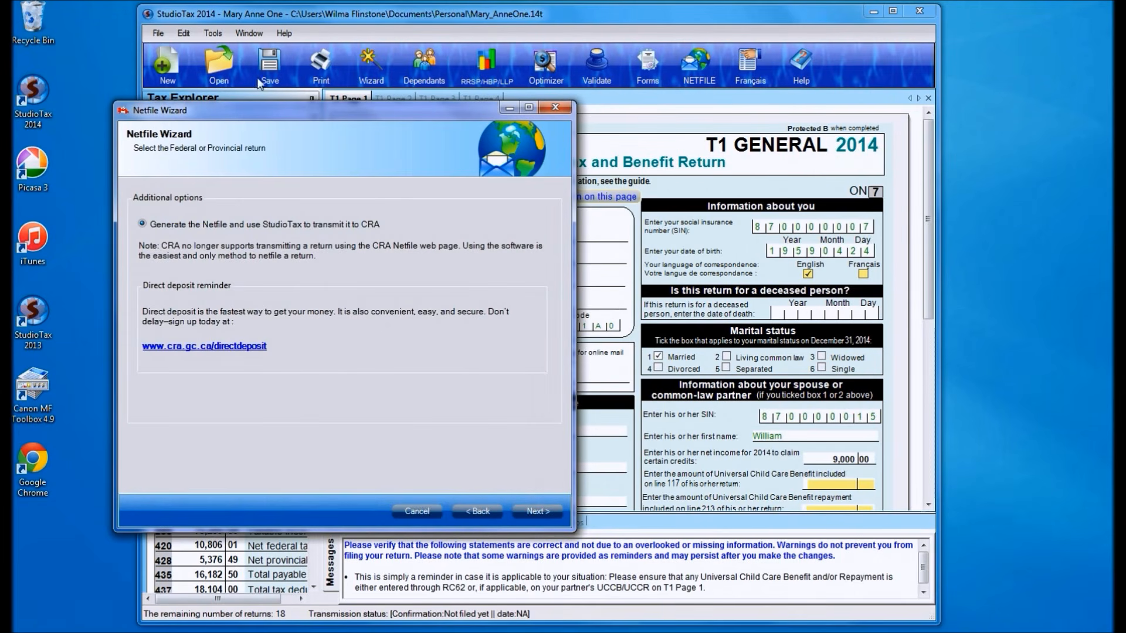
left_click_drag(282, 111, 490, 106)
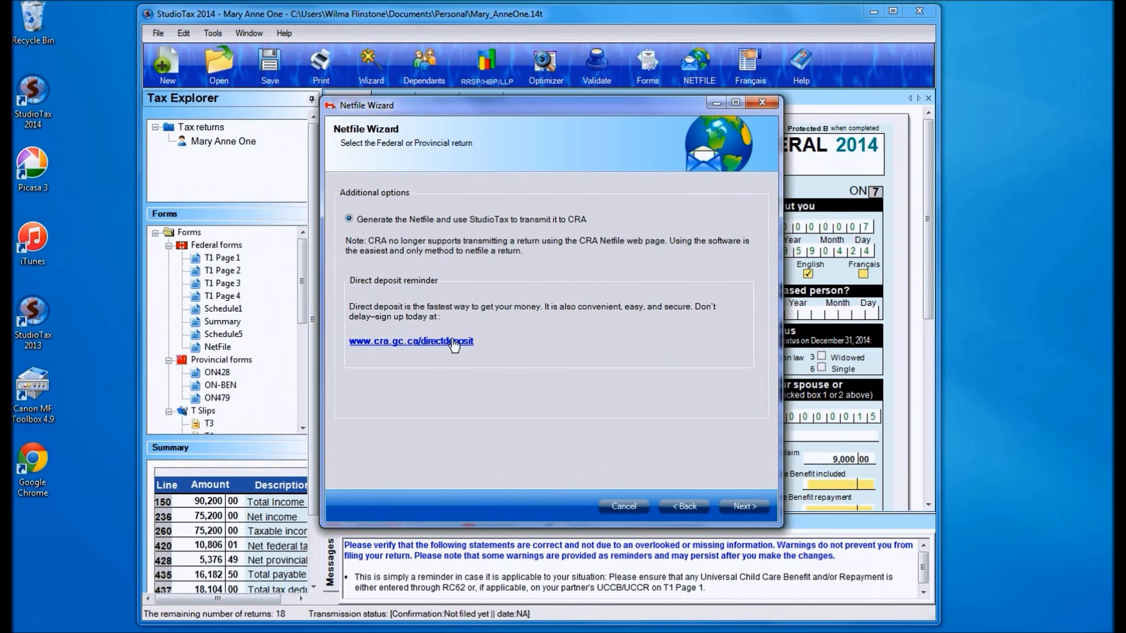
left_click(737, 507)
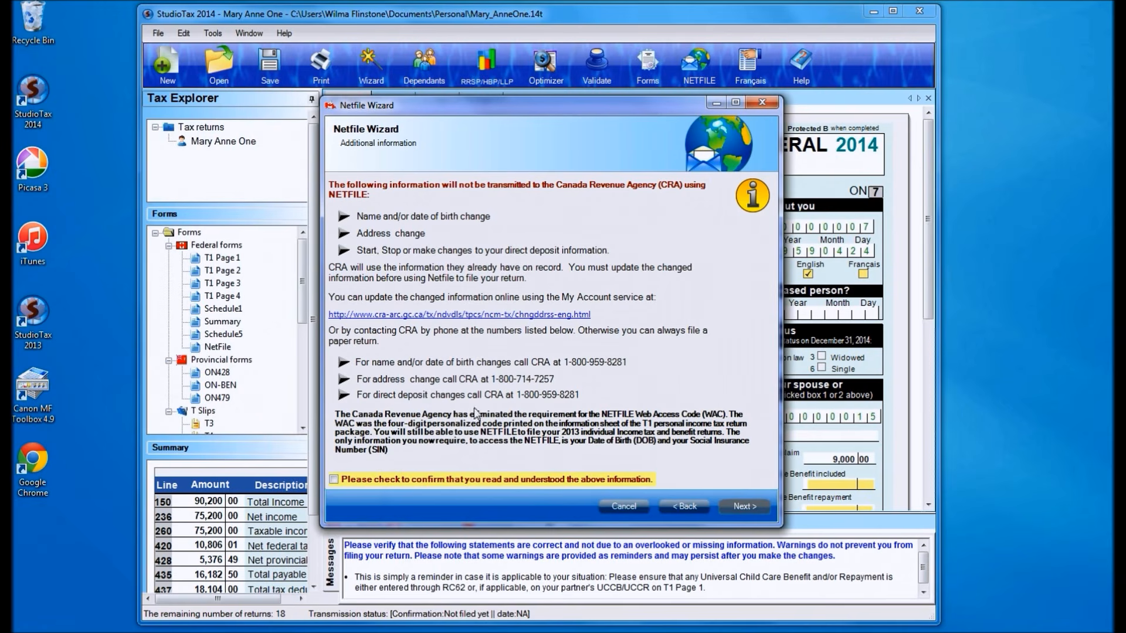
- Confirm that the information not transmitted to CRA was read, answer No to the NETFILE exclusions and accept the warnings
left_click(449, 479)
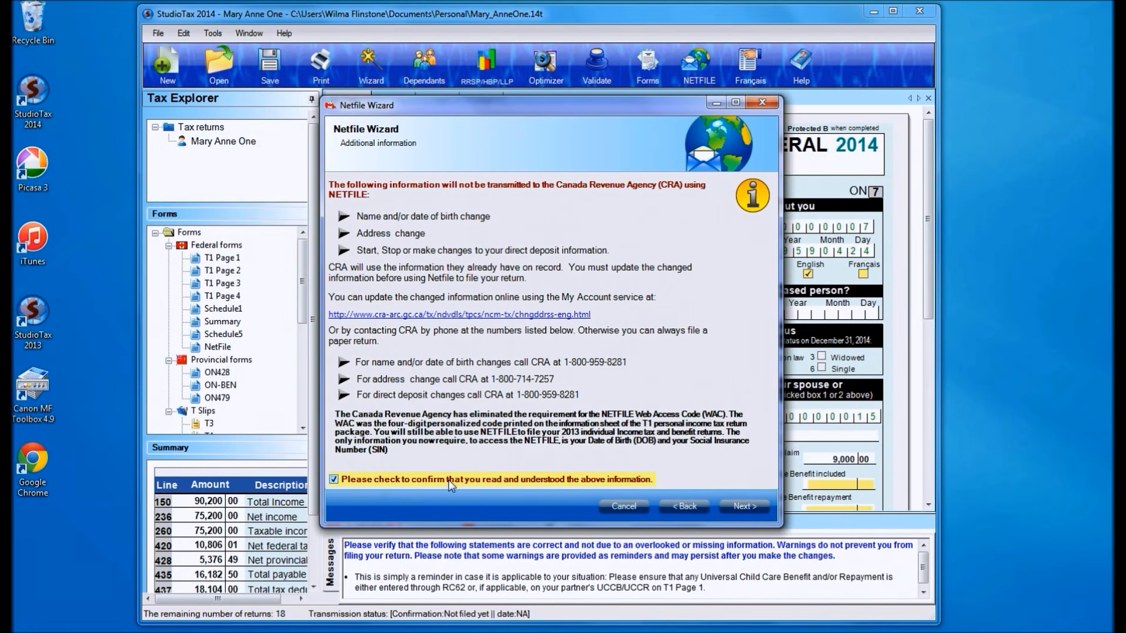
left_click(737, 505)
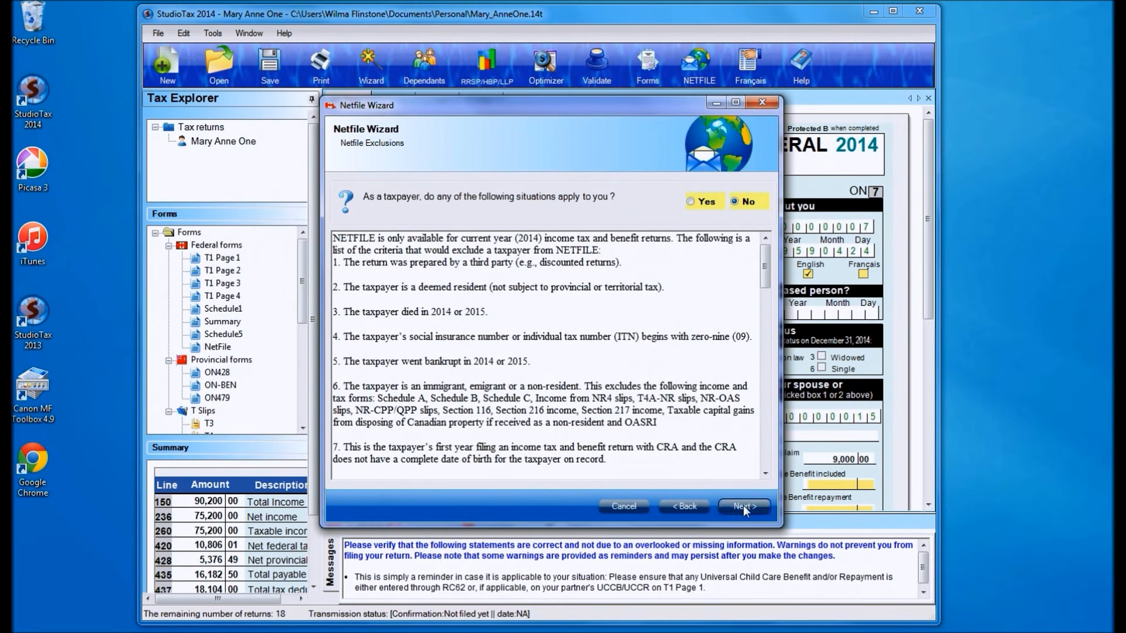
left_click(744, 505)
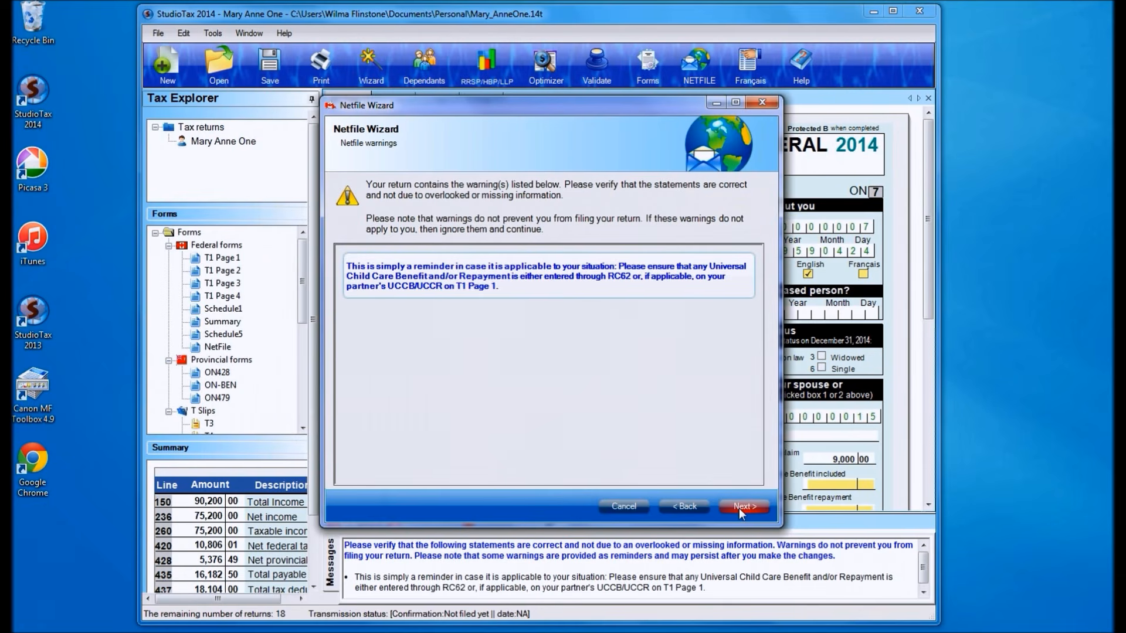
left_click(740, 506)
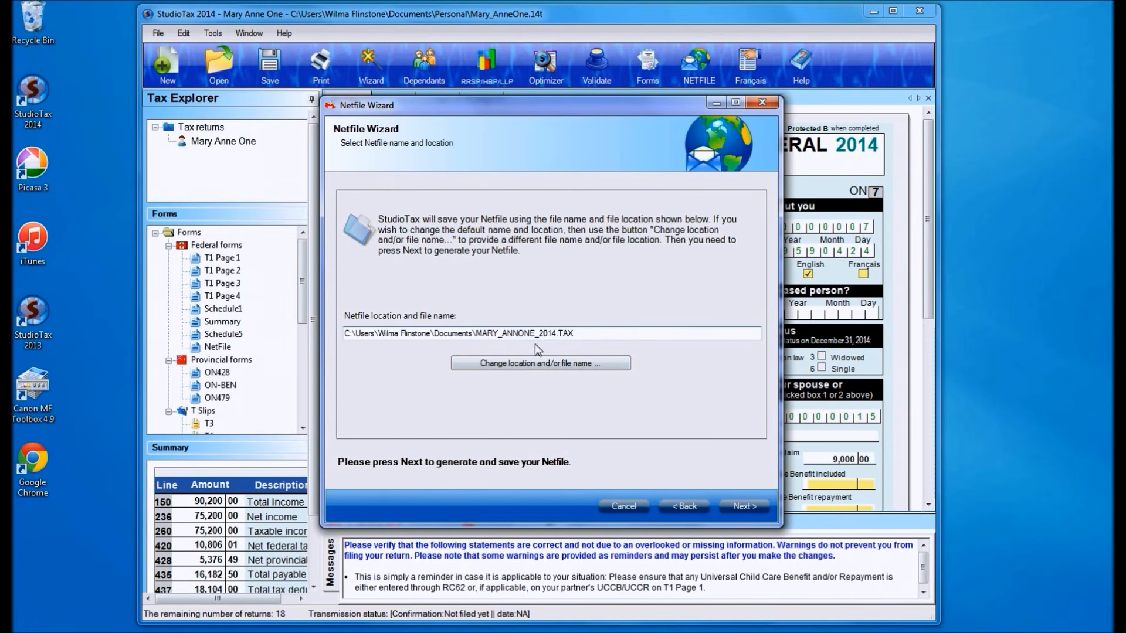
- Generate the Netfile with the default name and location, view the NETFILE terms and privacy notice online, and agree to them
left_click(729, 504)
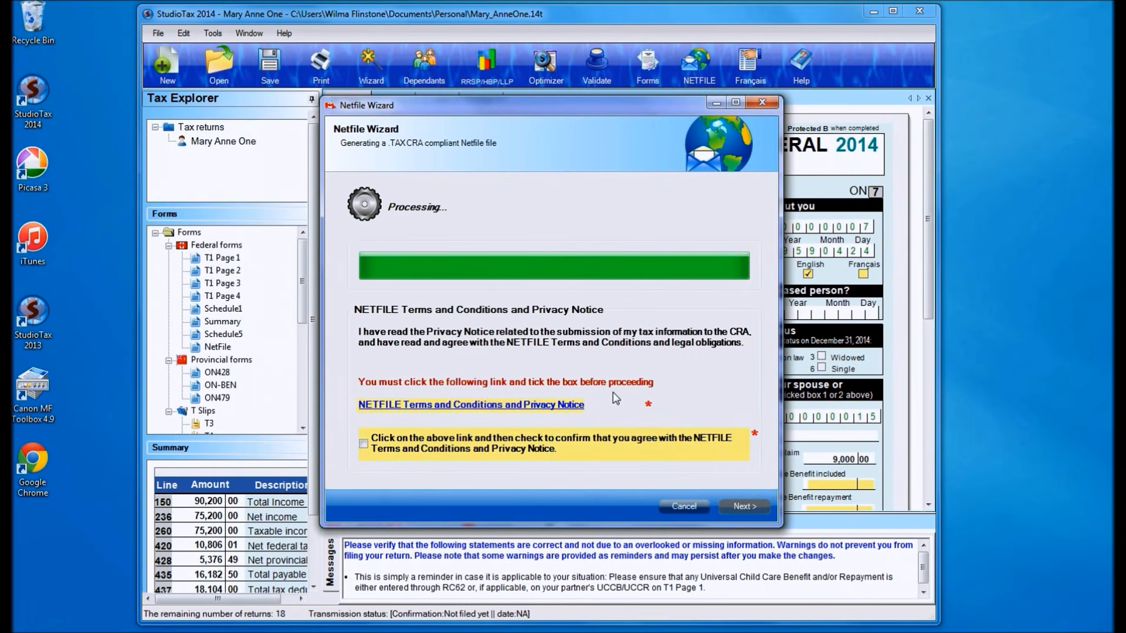
left_click(433, 406)
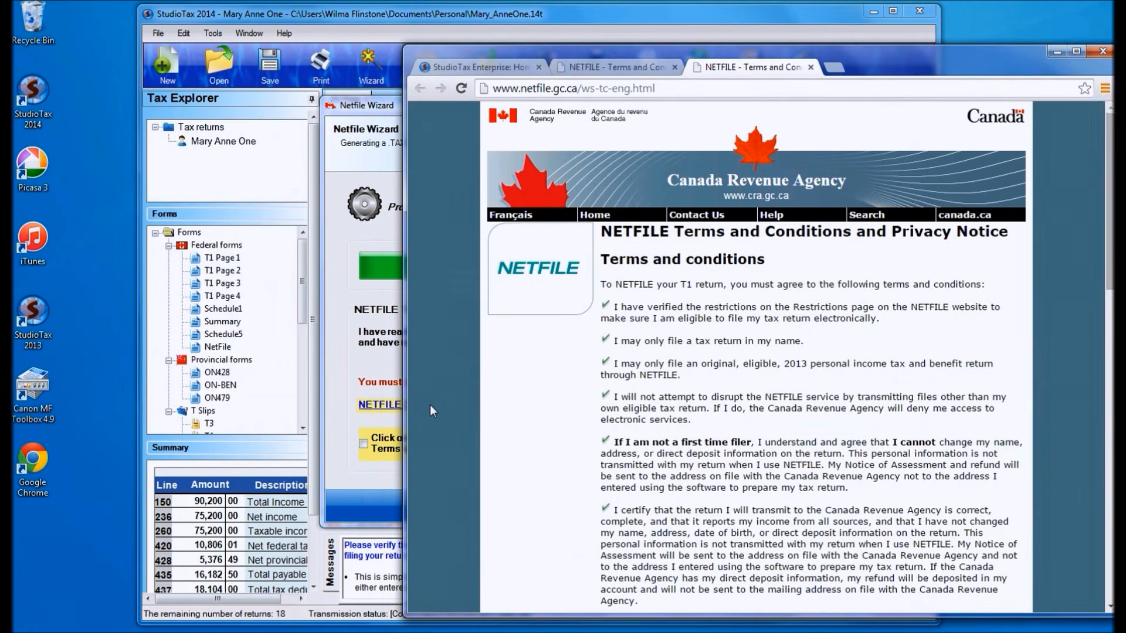
mouse_move(1108, 289)
left_mouse_down()
mouse_move(1111, 378)
mouse_move(1110, 305)
left_mouse_up()
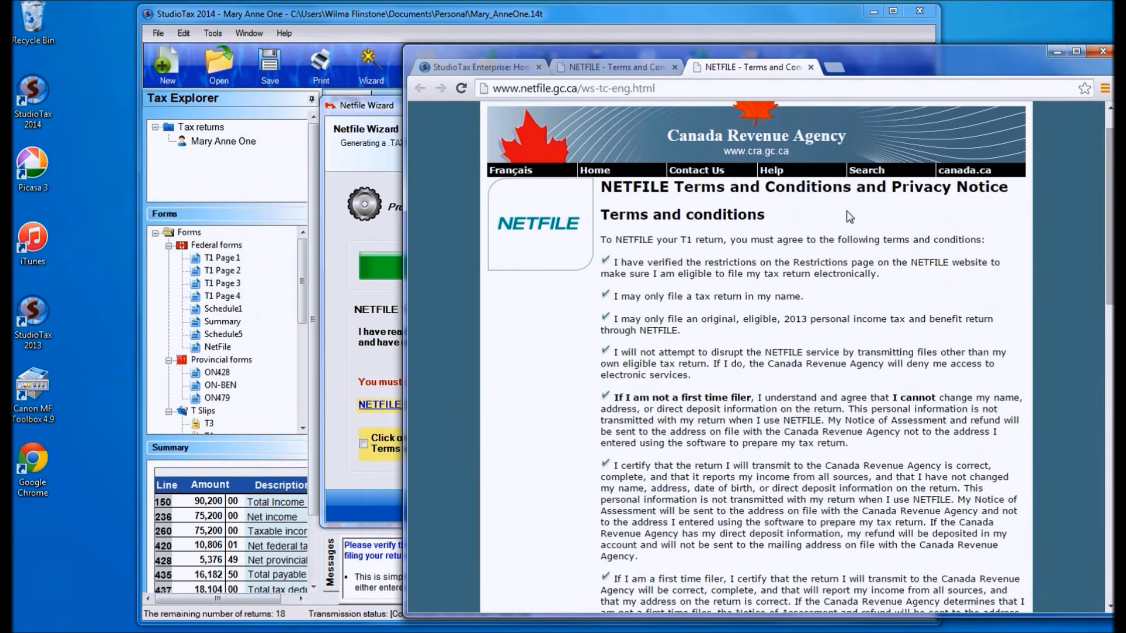
left_click(1054, 50)
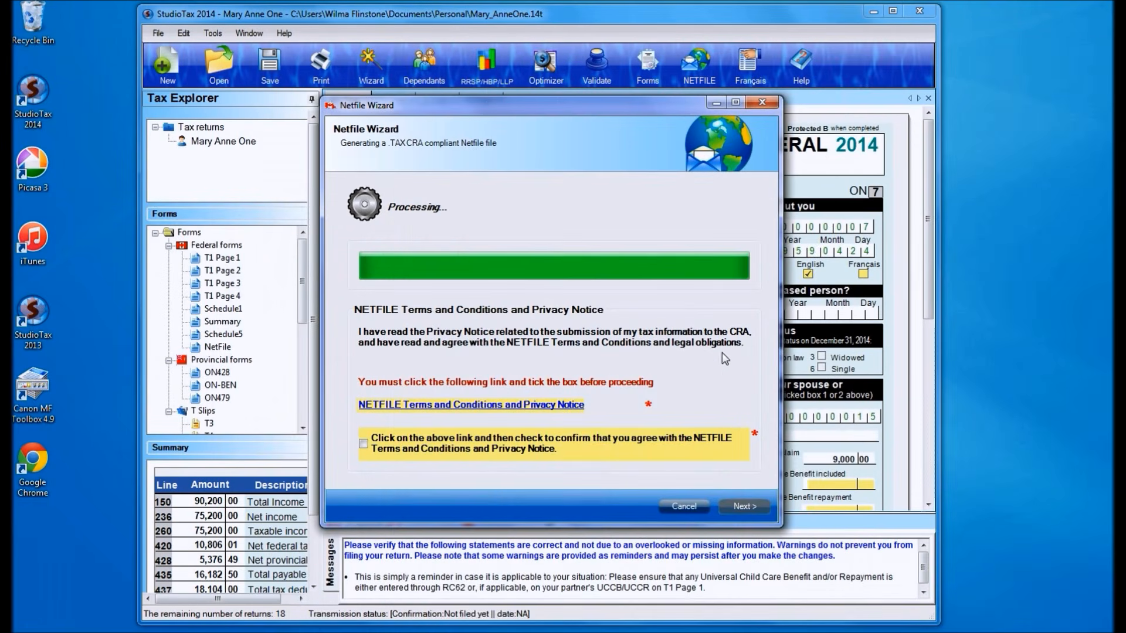
left_click(501, 448)
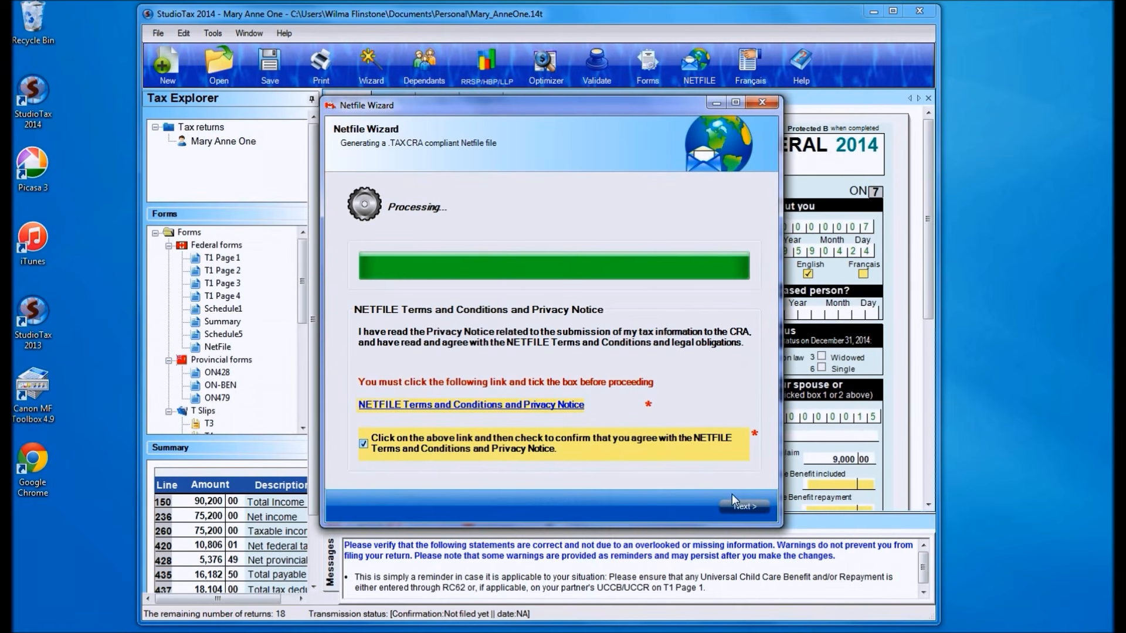
left_click(743, 508)
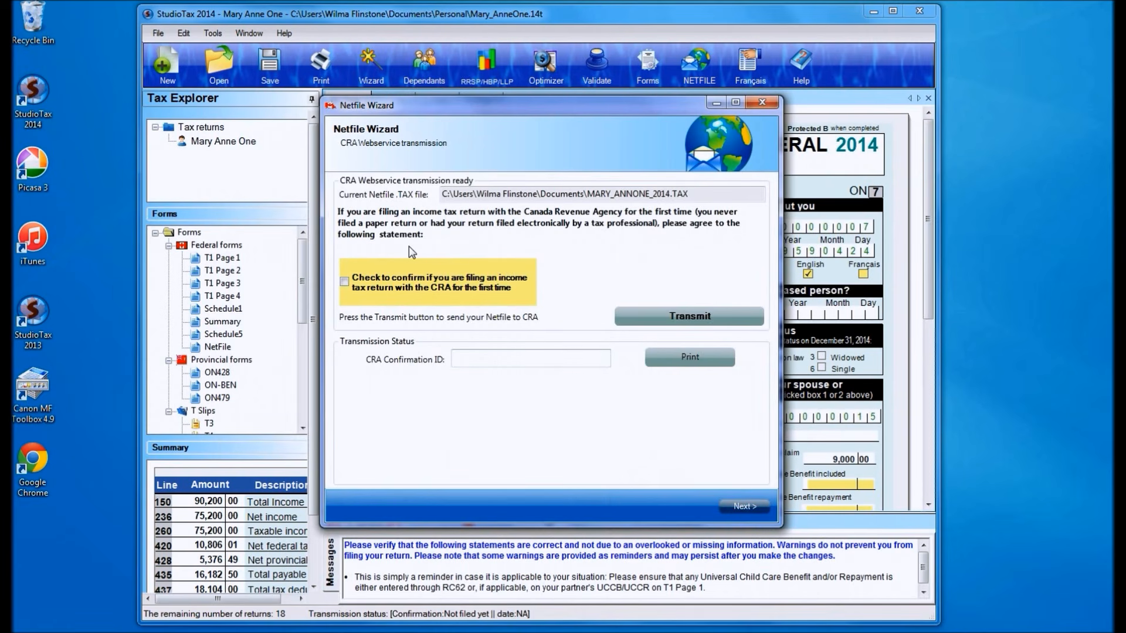
- Transmit the Netfile to CRA with the first-time filer confirmation left unchecked, and finish the Netfile Wizard
left_click(344, 282)
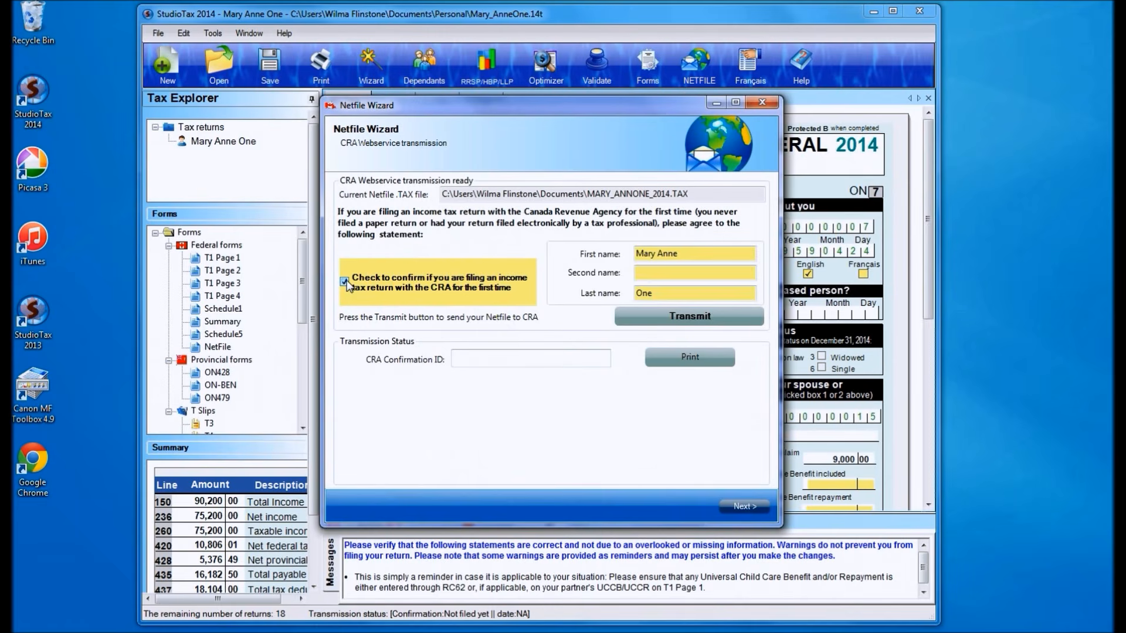
left_click(344, 282)
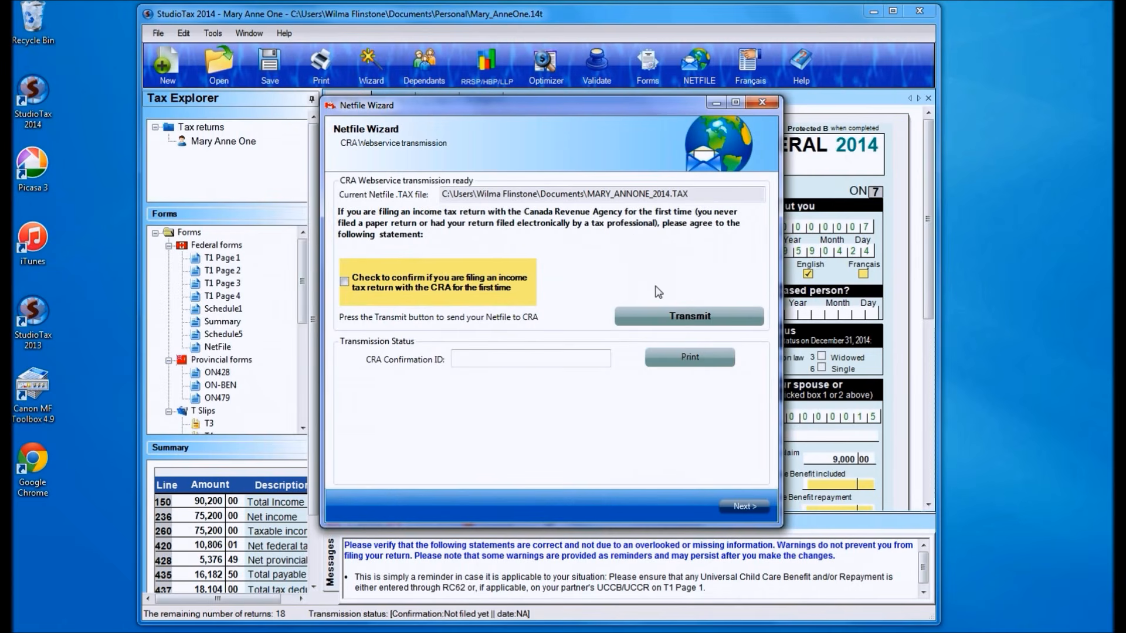
left_click(689, 317)
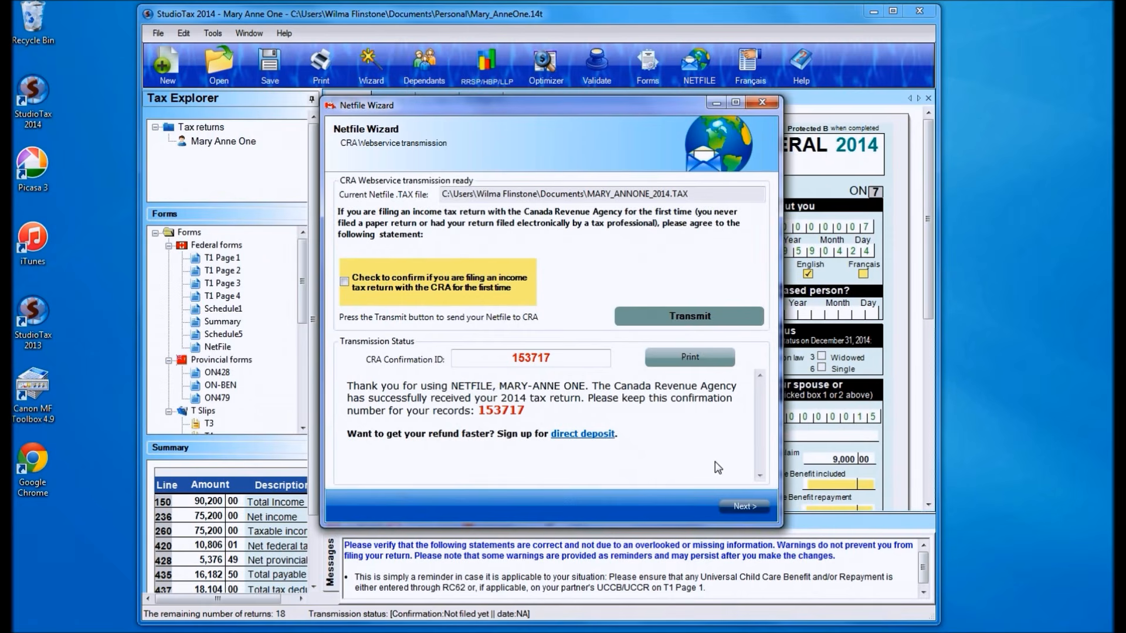
left_click(742, 508)
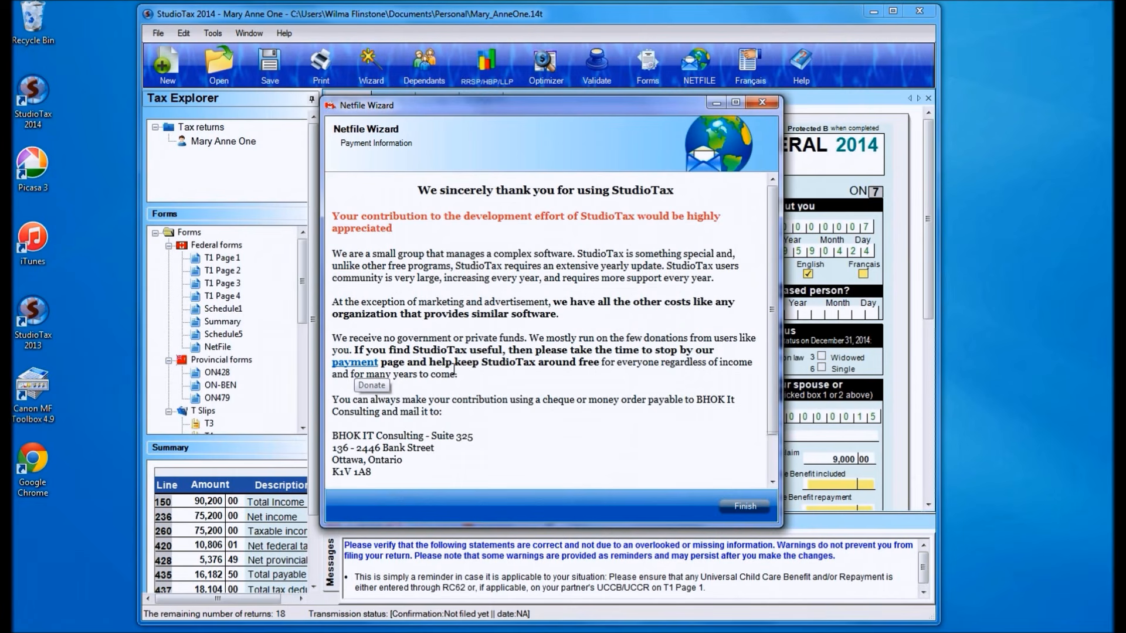
left_click(743, 506)
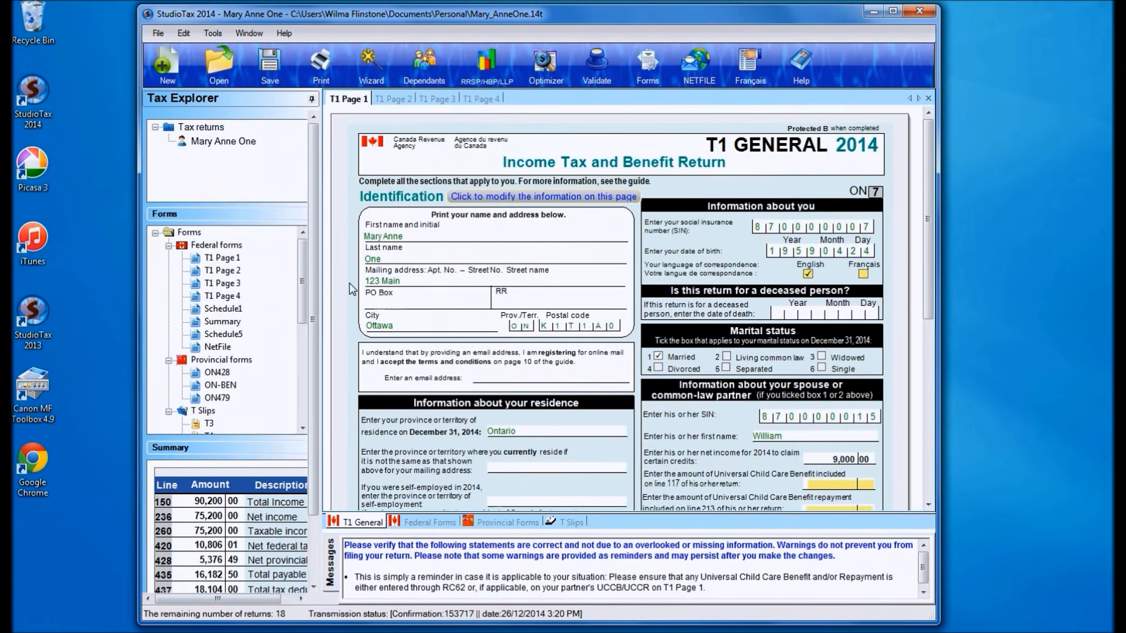
- Set the return to print as a PDF file for your records, answering No to the 2D bar code exclusions
left_click(321, 68)
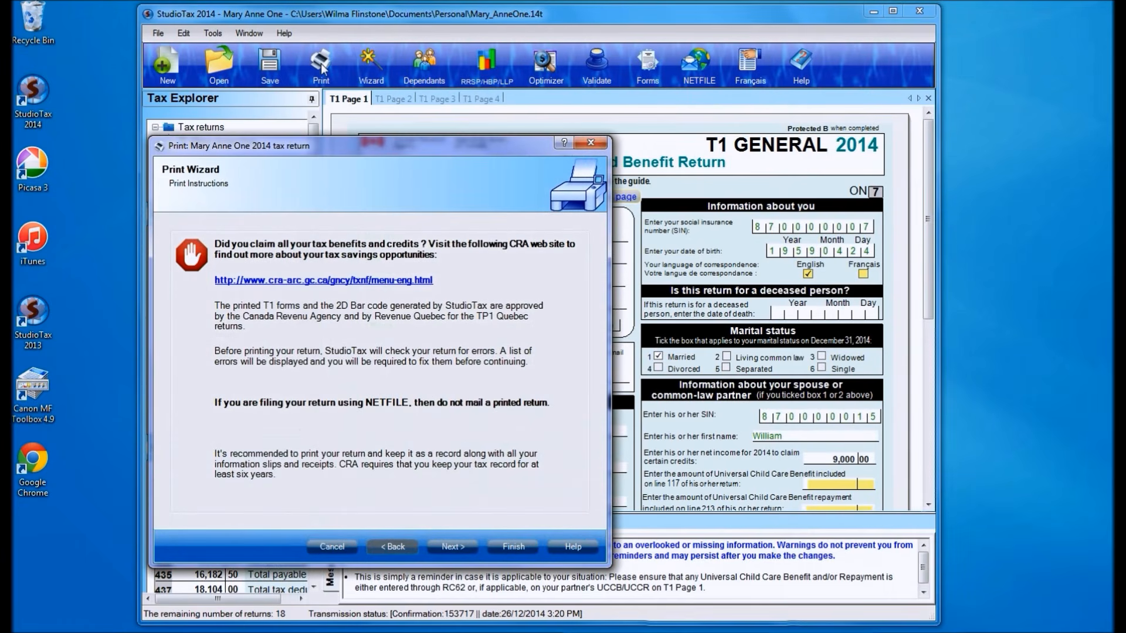
left_click(445, 547)
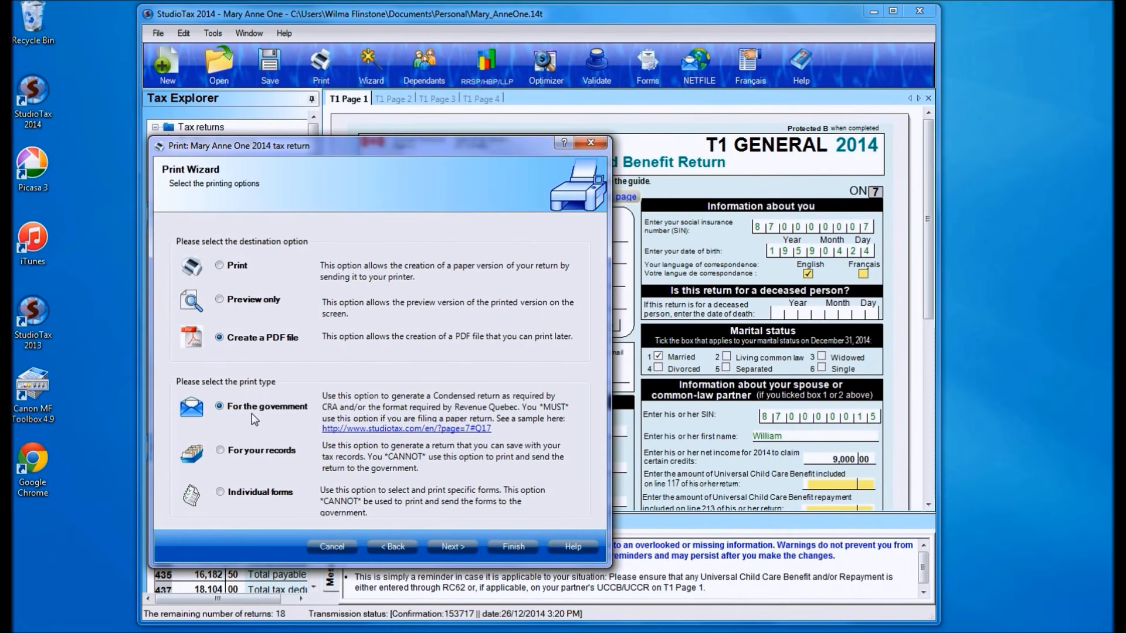
left_click(220, 450)
left_click(457, 548)
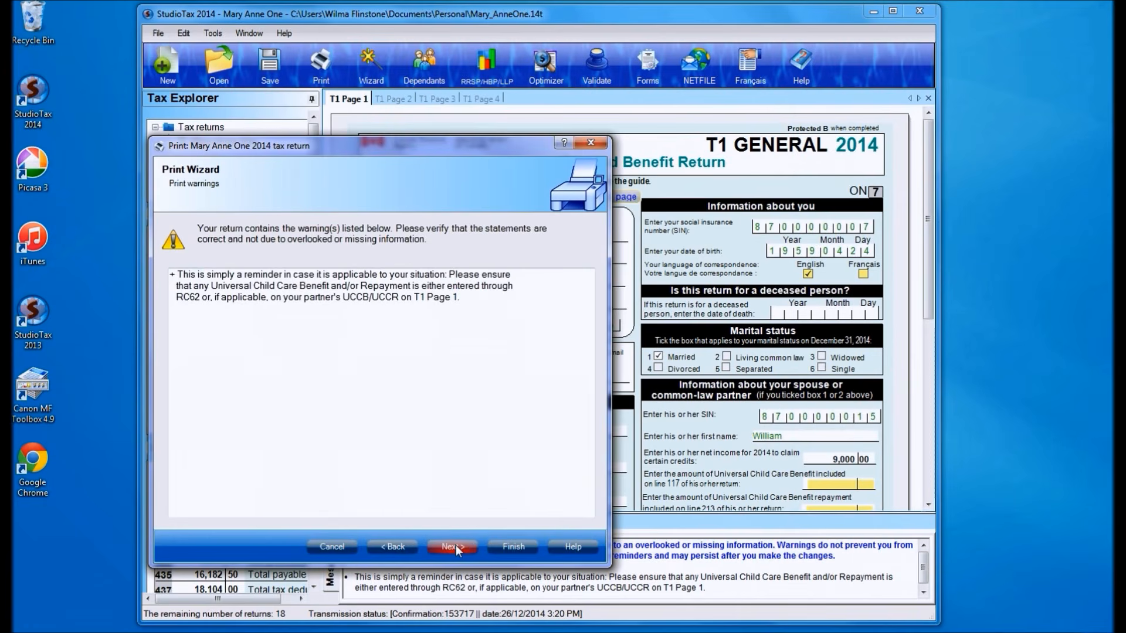
left_click(455, 546)
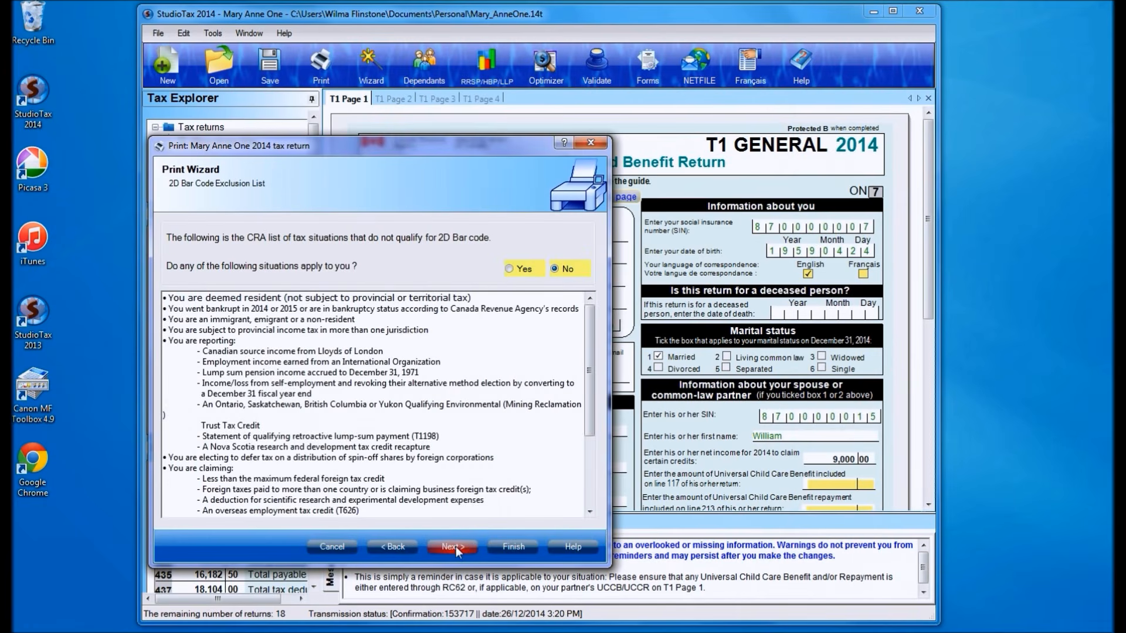
left_click(455, 546)
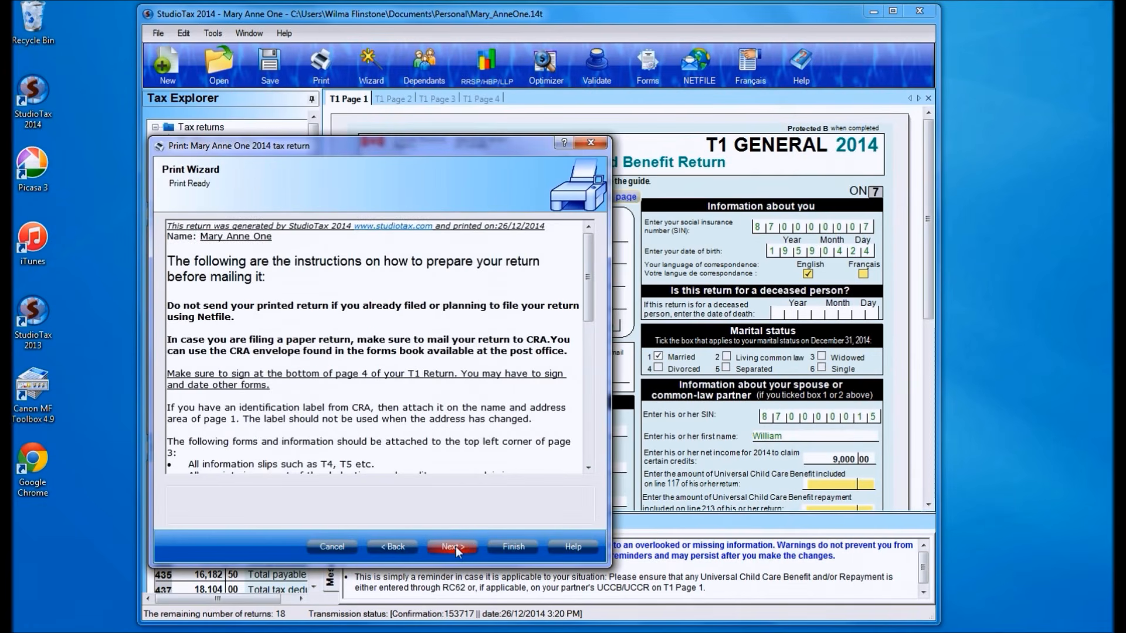
- Save the PDF under its suggested name in the Personal folder of Documents and finish the Print Wizard
left_click(456, 546)
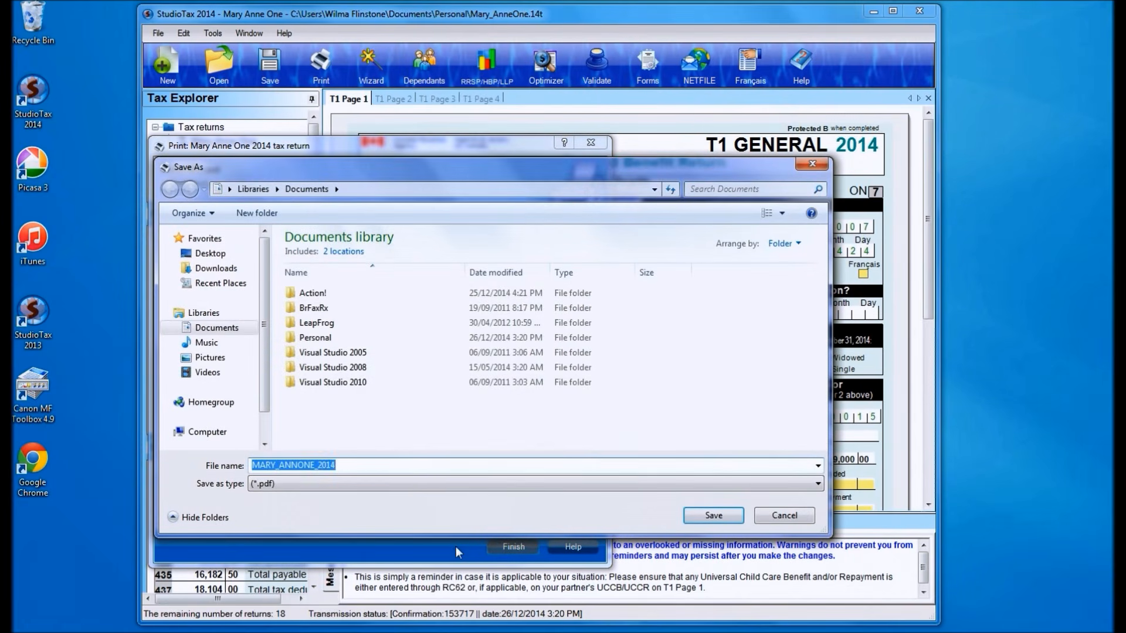
double_click(322, 338)
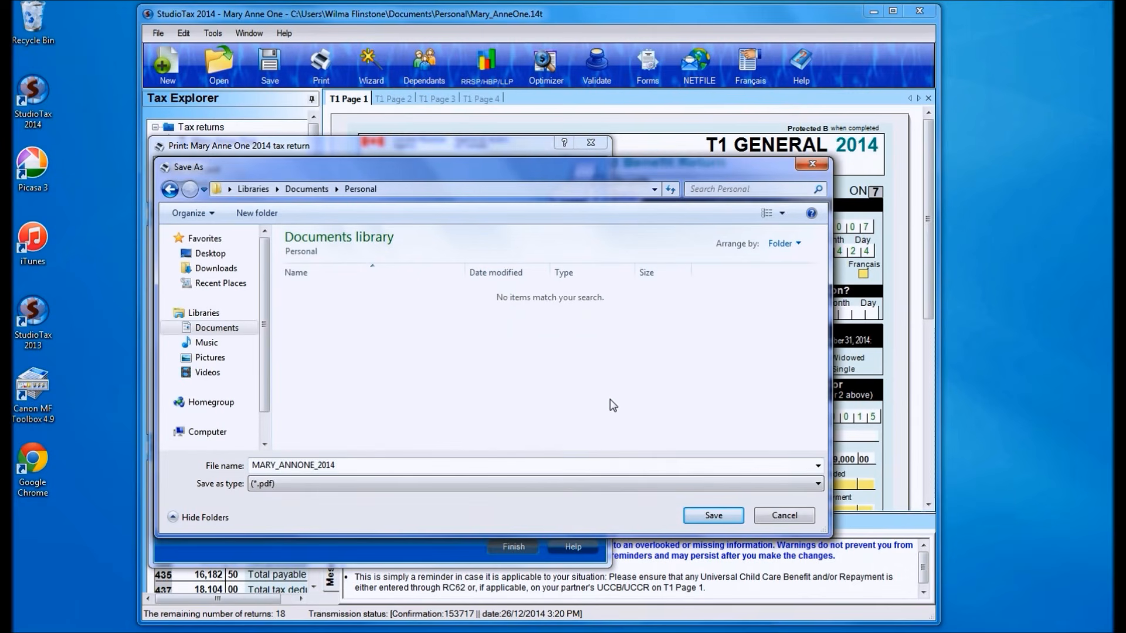
left_click(711, 516)
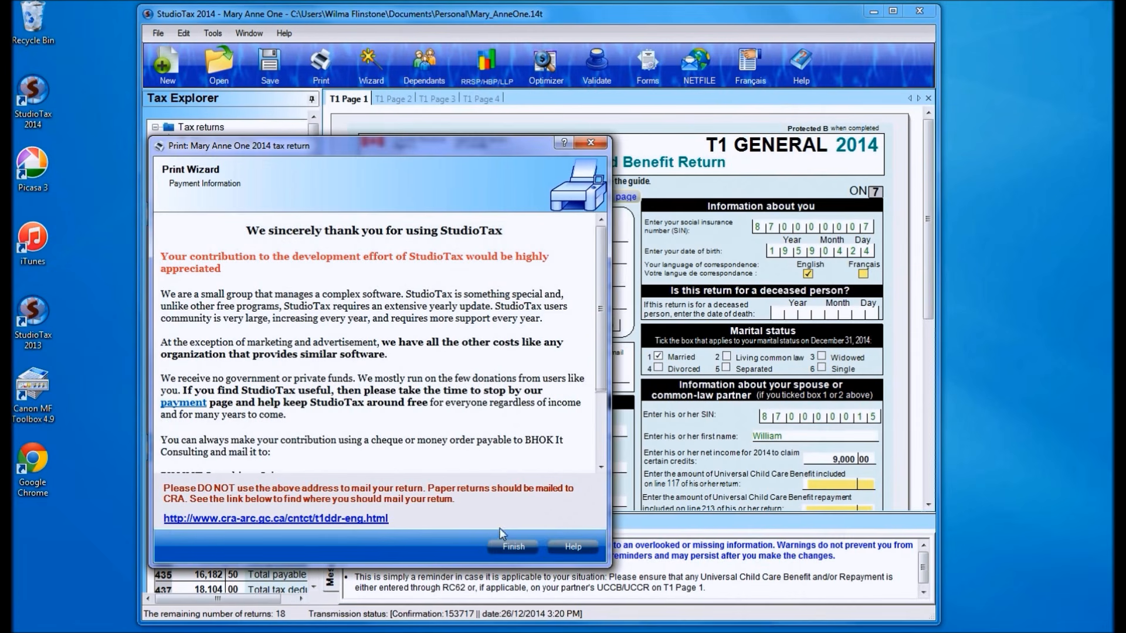
left_click(512, 547)
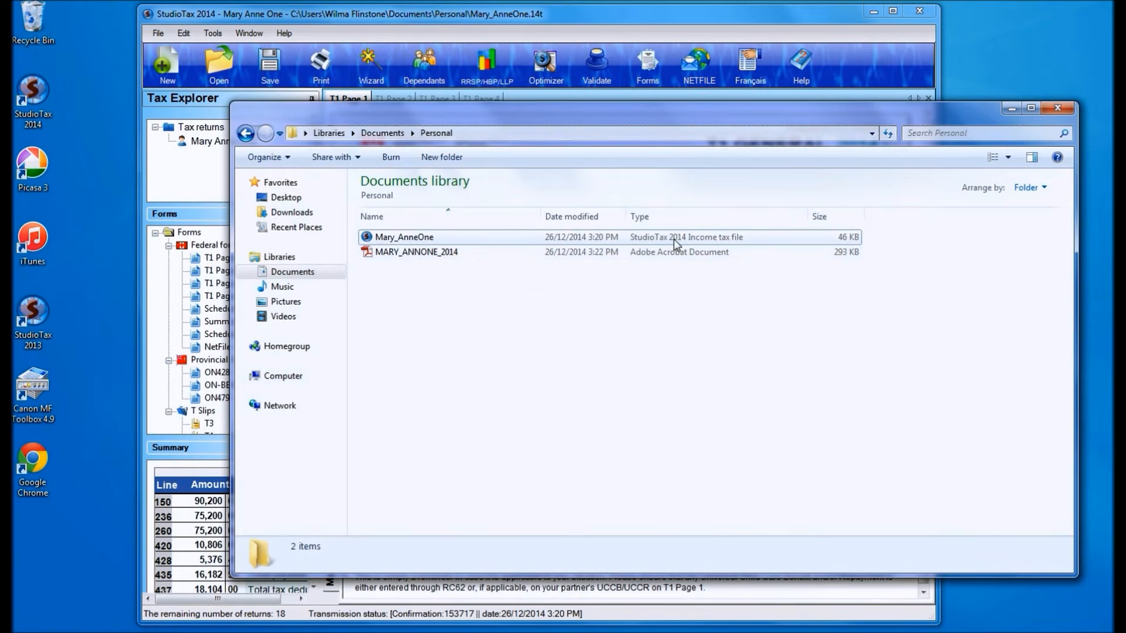
- Open the saved PDF from the Personal folder in Adobe Reader and highlight the transmission confirmation and date on page 1
double_click(397, 254)
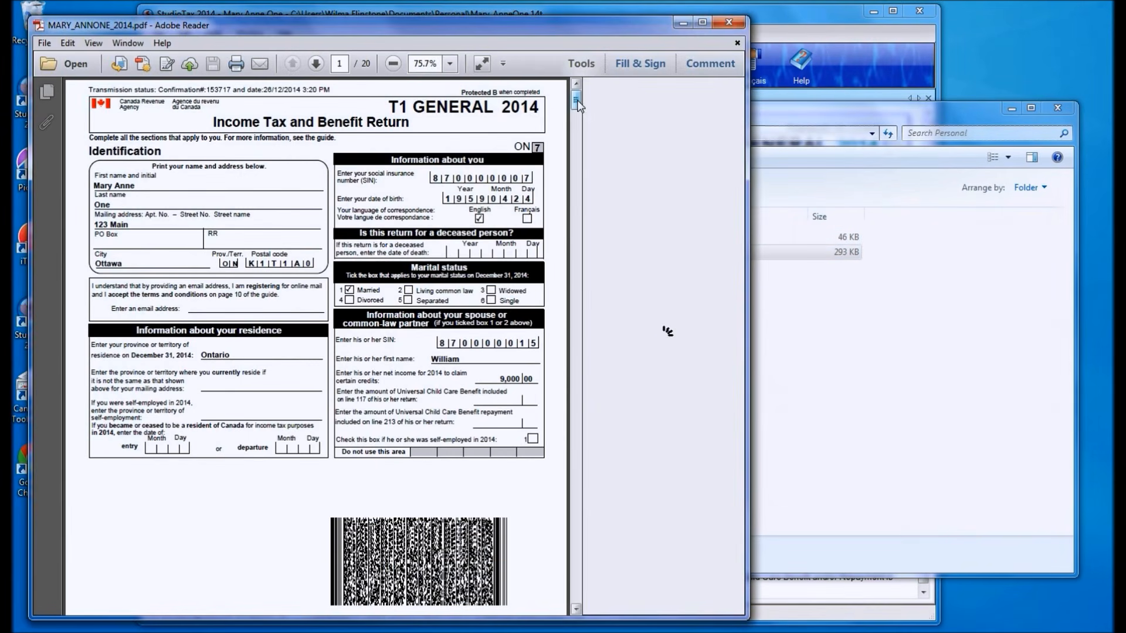
mouse_move(578, 105)
left_mouse_down()
mouse_move(578, 140)
mouse_move(579, 103)
left_mouse_up()
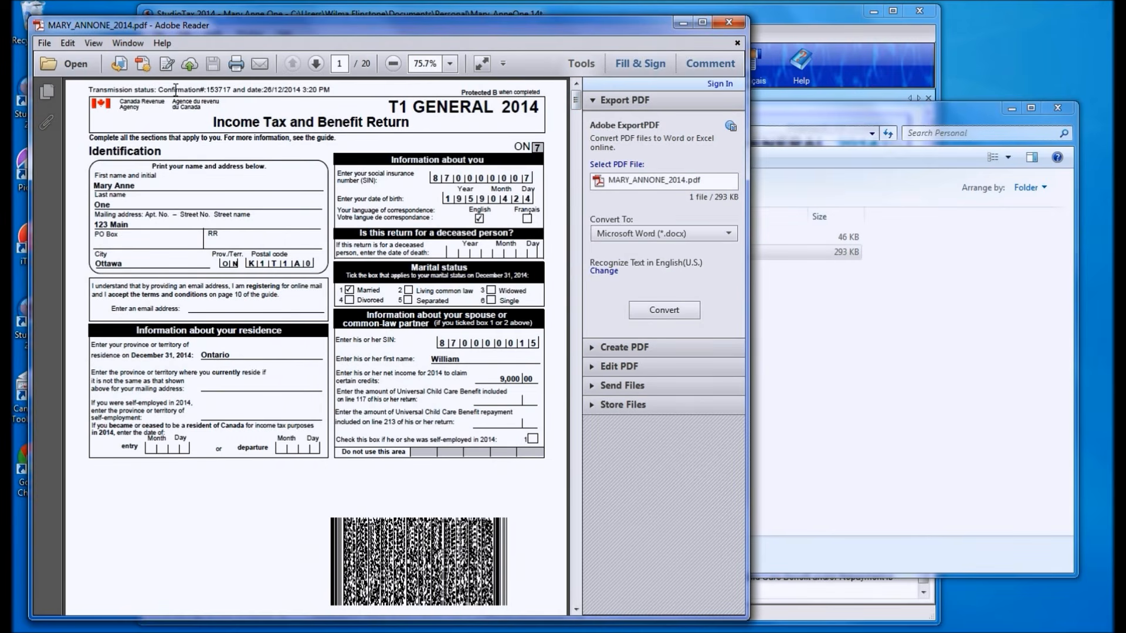
left_click_drag(157, 90, 331, 90)
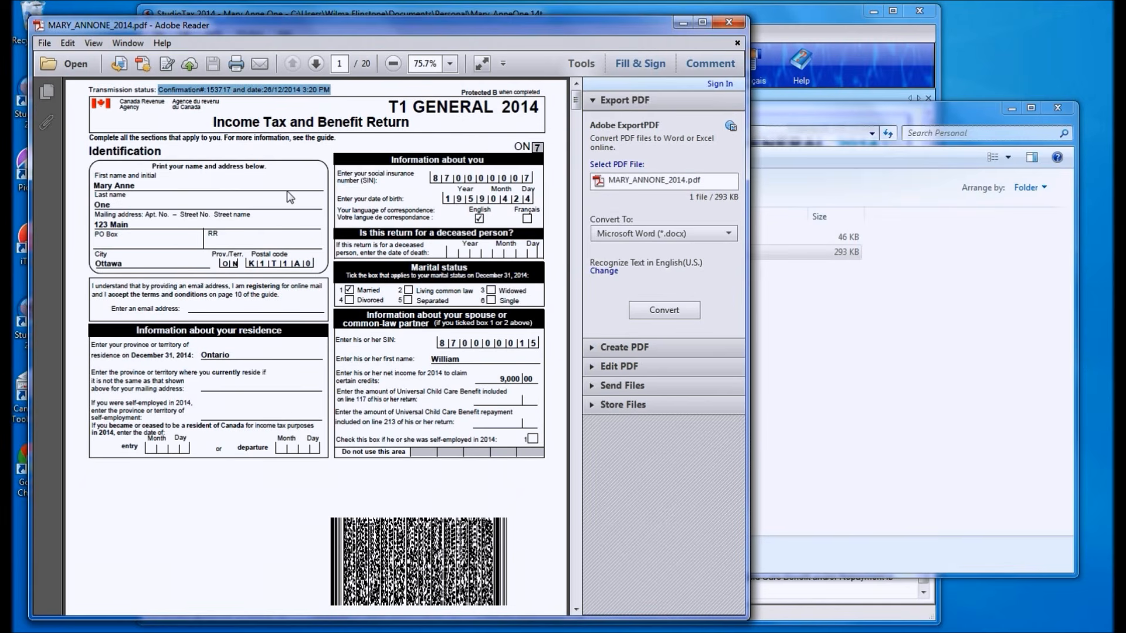
- Examine the pages of the PDF return through to the Additional Information and T4 remuneration sections on the last page
left_click(577, 537)
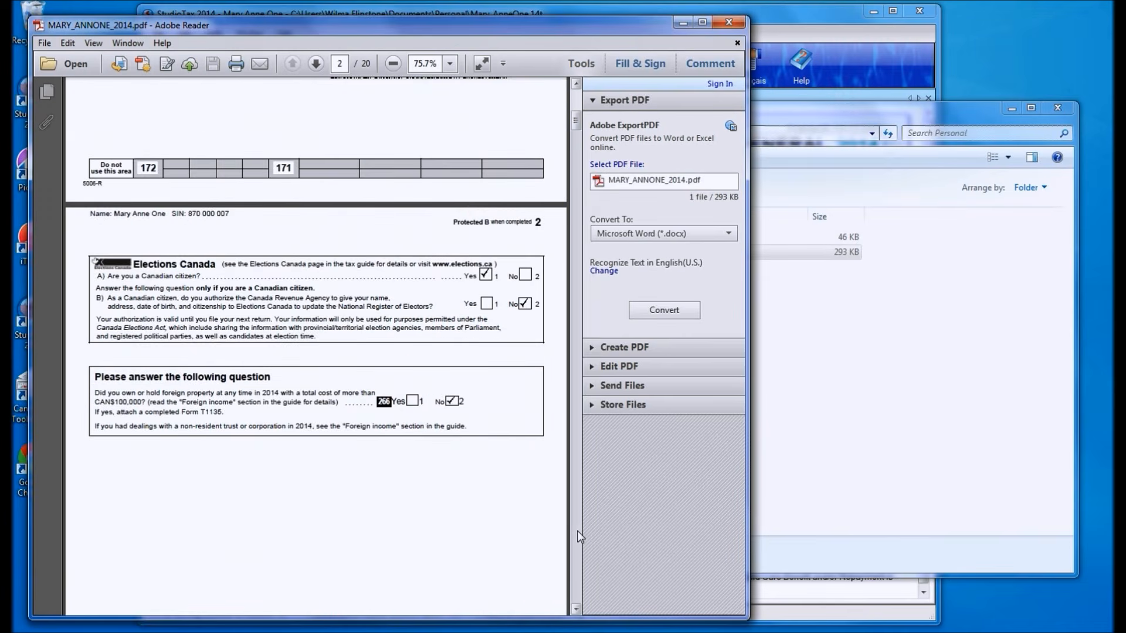
left_click(577, 536)
left_click(578, 532)
left_click(577, 532)
left_click(577, 532)
left_click(577, 532)
left_click(578, 532)
left_click(577, 531)
left_click(578, 532)
left_click(578, 532)
left_click(578, 537)
left_click(577, 536)
left_click(578, 537)
left_click(578, 537)
left_click(577, 537)
left_click(577, 537)
left_click(574, 548)
left_click(573, 566)
left_click(574, 571)
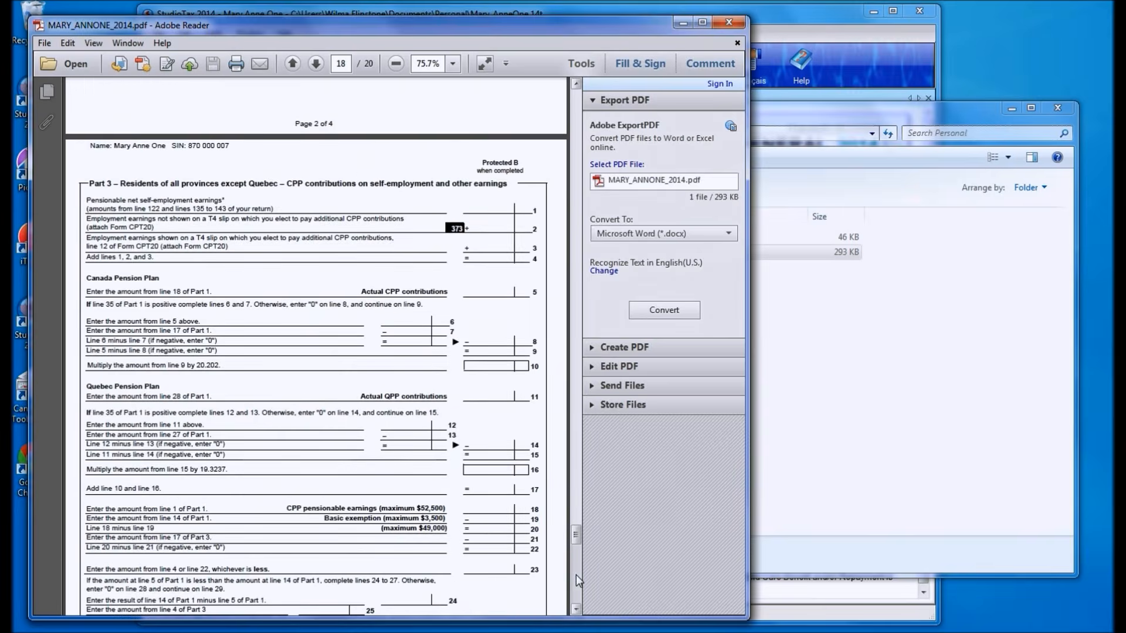
left_click(576, 576)
left_click(575, 592)
left_click(576, 600)
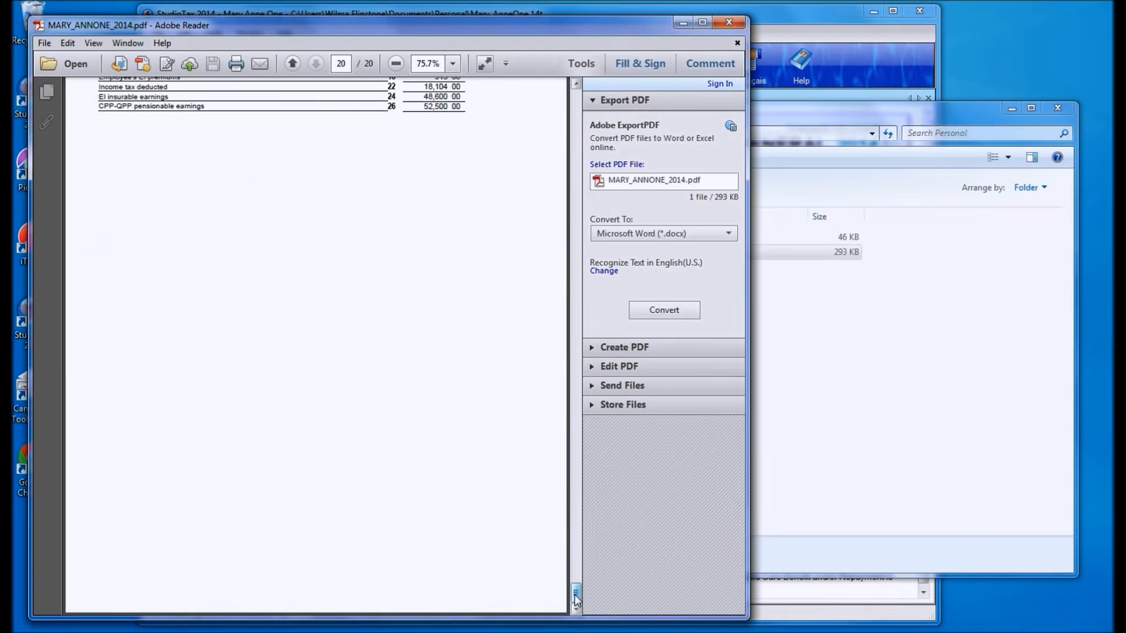
scroll(576, 588, "up", 4)
scroll(578, 586, "up", 1)
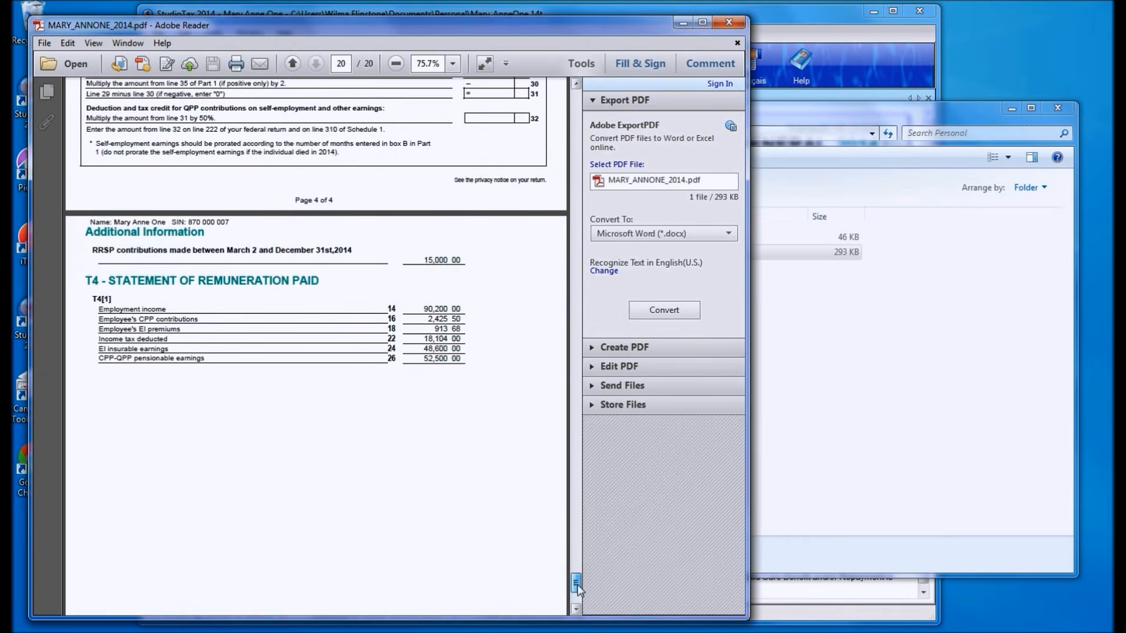